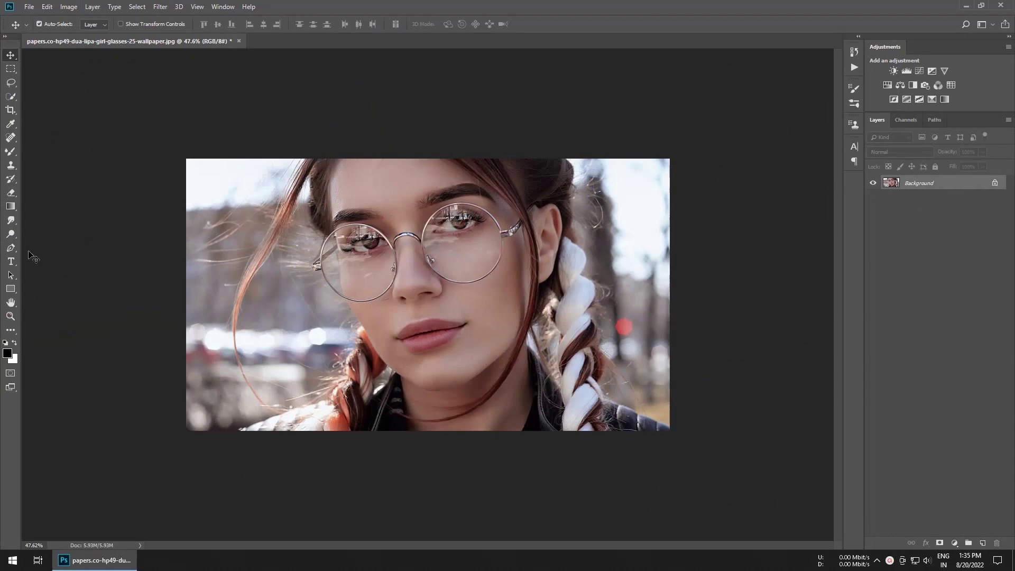
With the Pen tool, trace curved anchors down the left lens's outer and lower rim toward the nose
click(10, 248)
scroll(344, 261, up, 10)
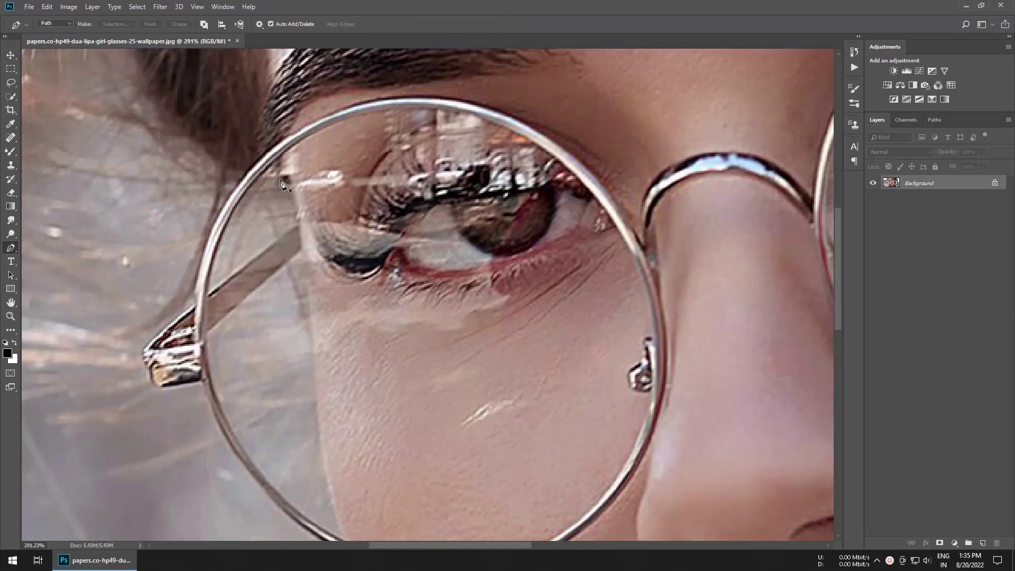
scroll(242, 207, up, 2)
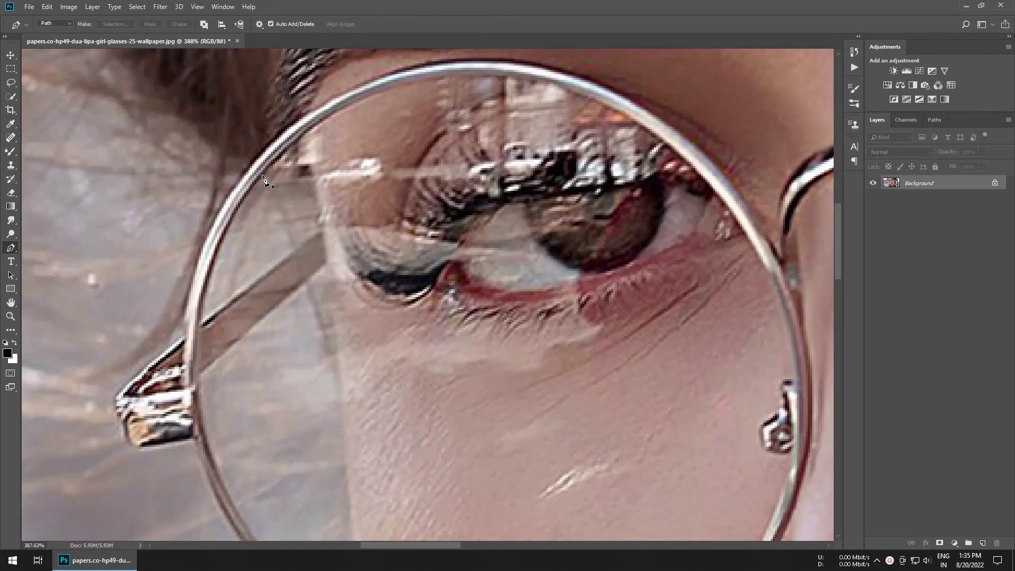
click(263, 177)
drag(200, 393, 215, 509)
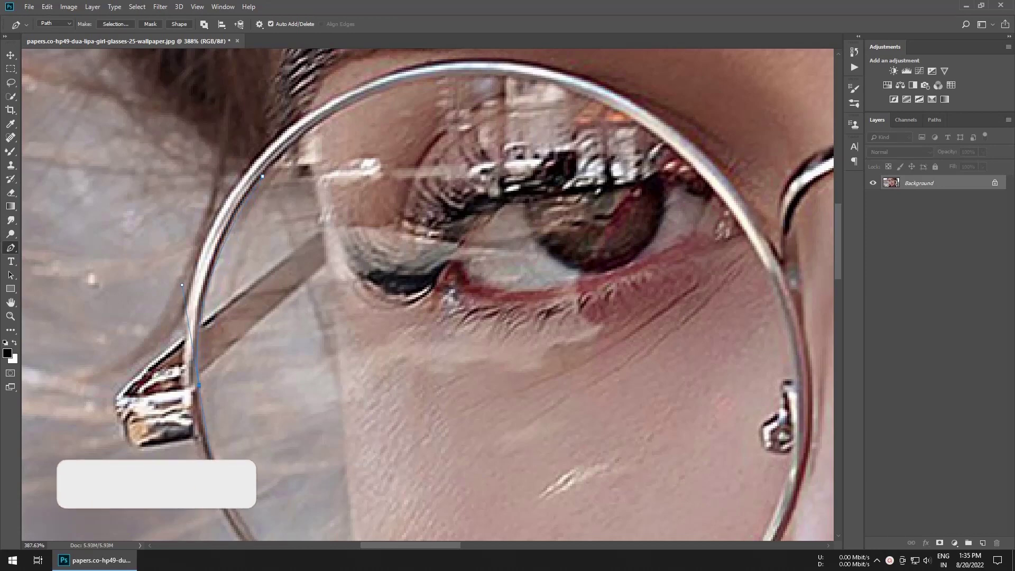
drag(199, 390, 236, 189)
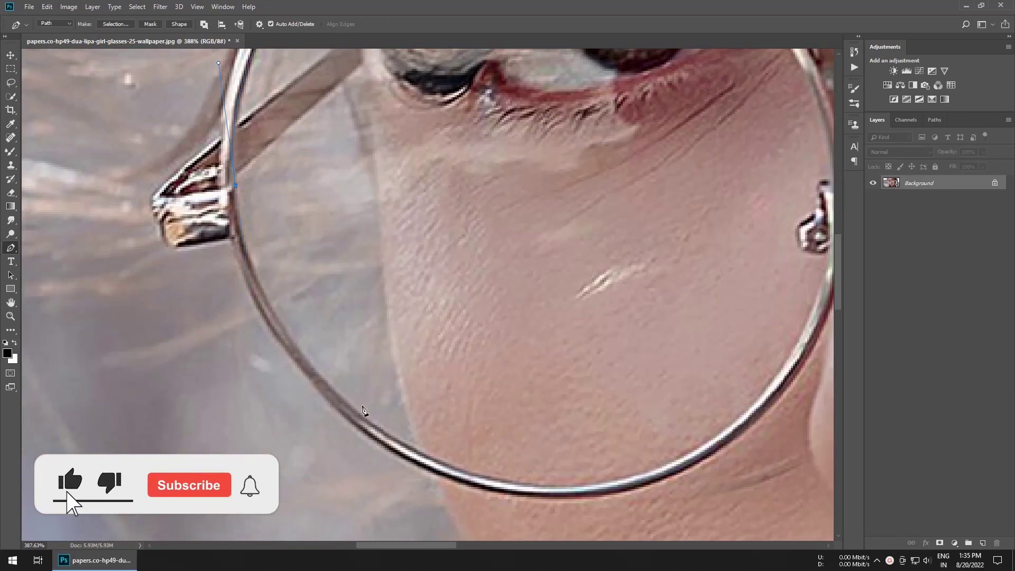
drag(356, 411, 467, 486)
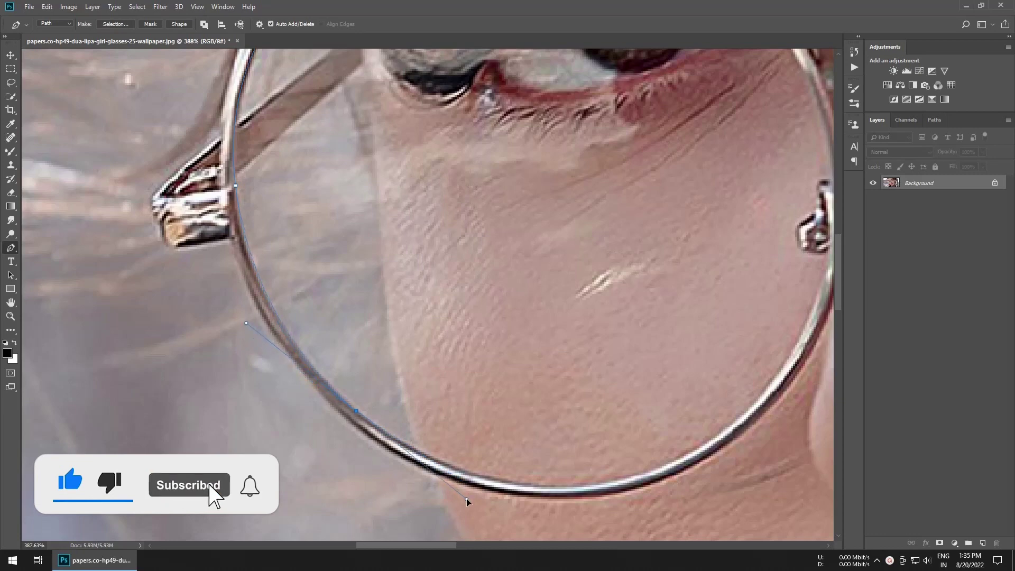
mouse_move(621, 481)
mouse_down()
mouse_move(513, 400)
mouse_move(604, 392)
mouse_up()
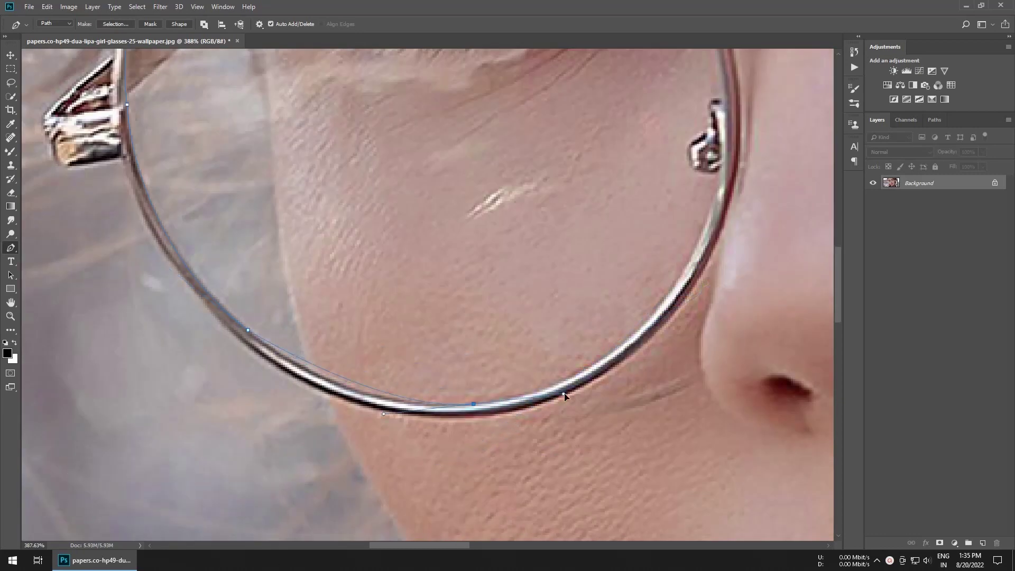
drag(681, 272, 773, 133)
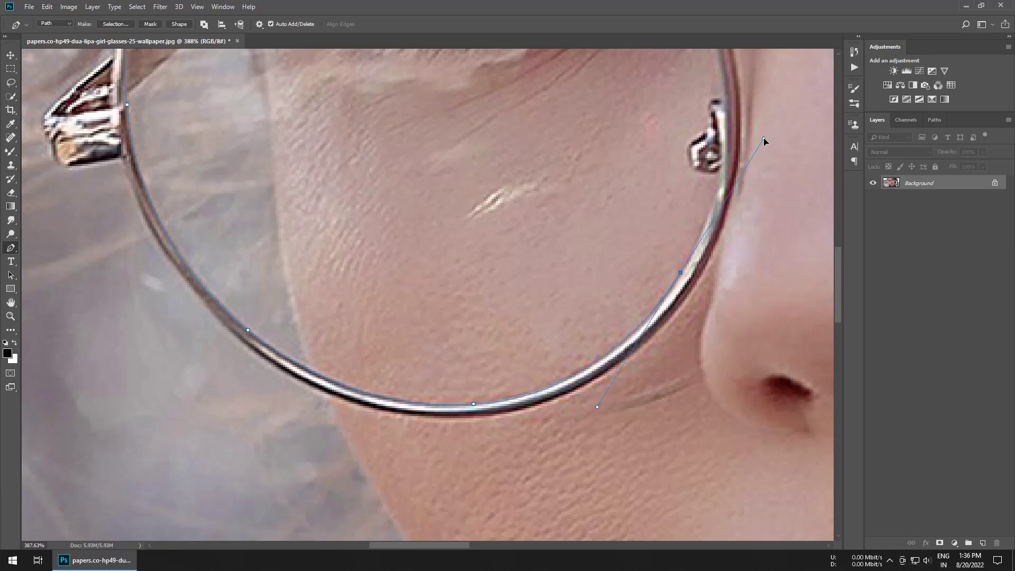
Continue the curved path up the lens's inner side and across the top rim, closing it
drag(717, 203, 678, 344)
scroll(672, 178, up, 3)
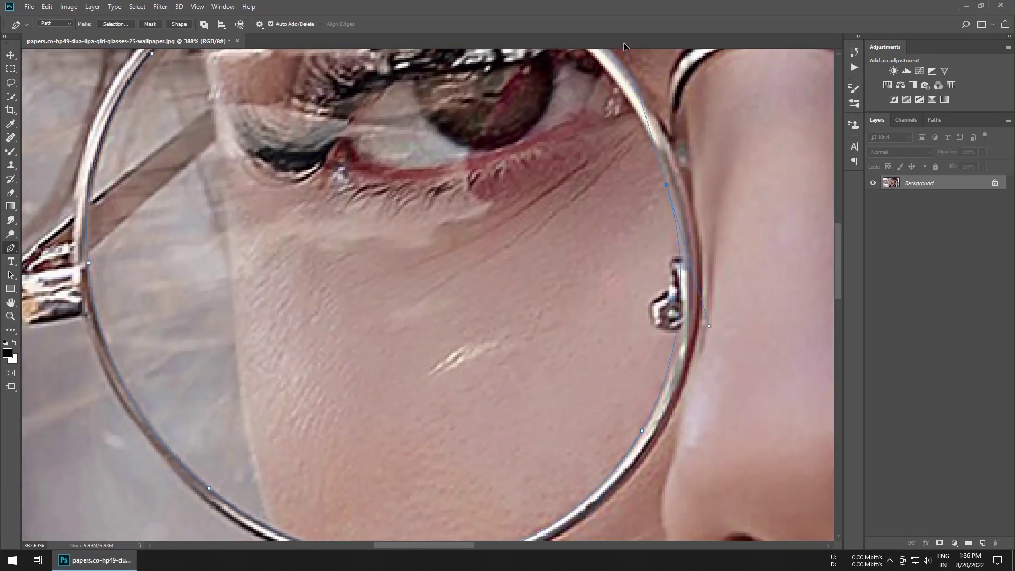
drag(666, 262, 631, 86)
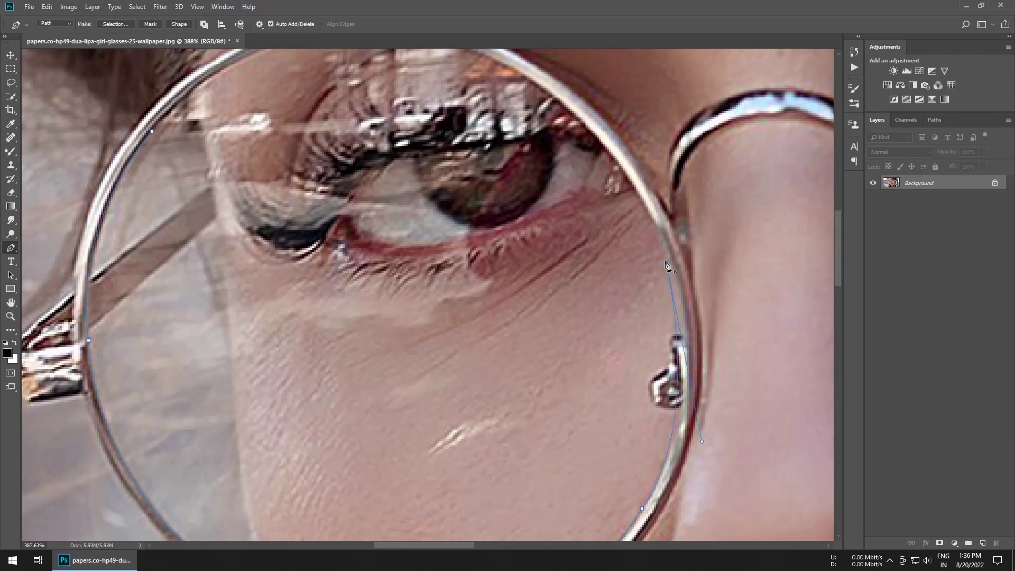
scroll(573, 120, down, 4)
drag(508, 116, 394, 71)
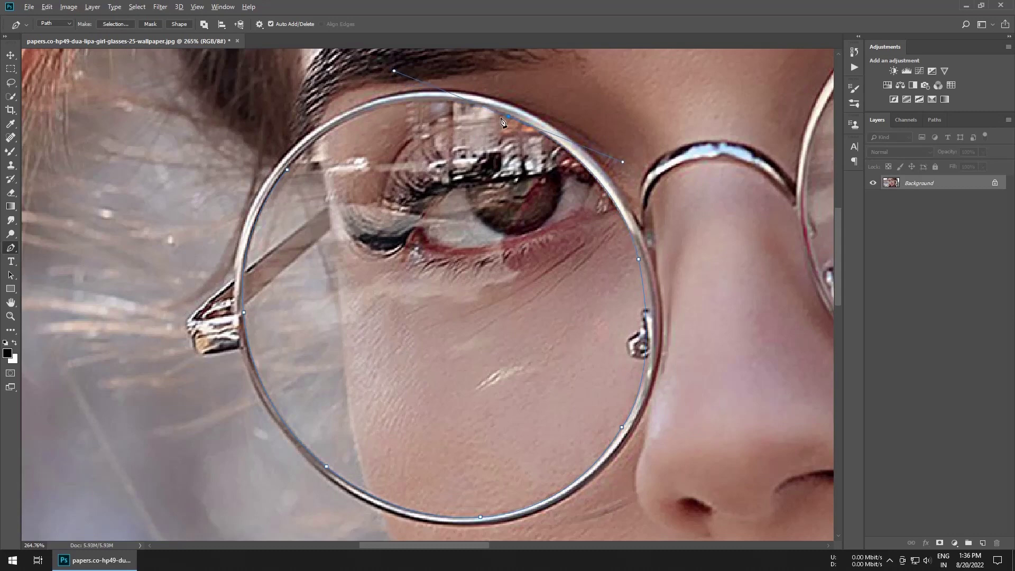
scroll(502, 121, down, 3)
scroll(412, 127, up, 4)
drag(412, 124, 319, 161)
scroll(327, 164, up, 2)
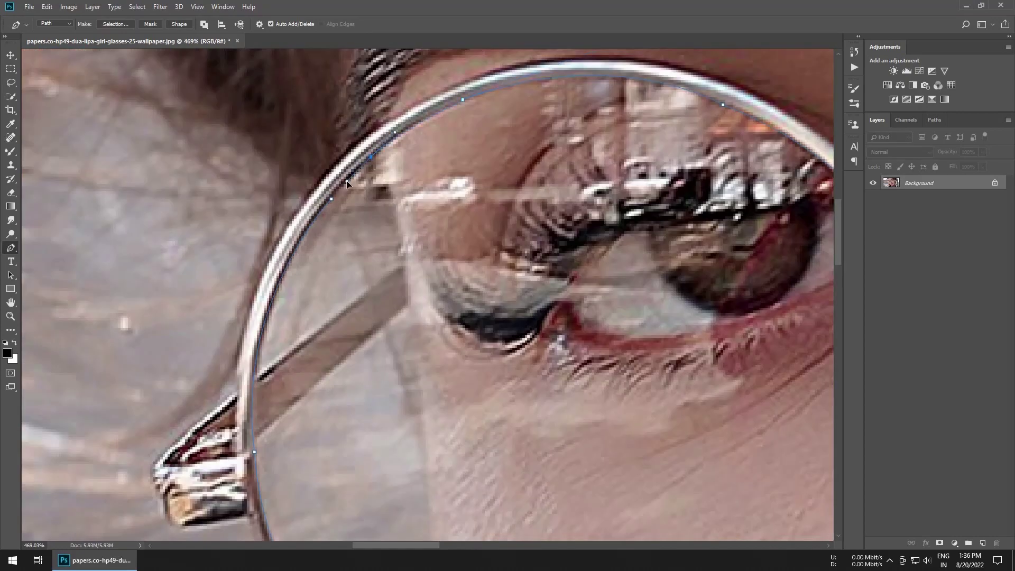
scroll(333, 208, down, 5)
Start the right lens path at the top and curve it down the inner rim and bottom
scroll(498, 115, up, 4)
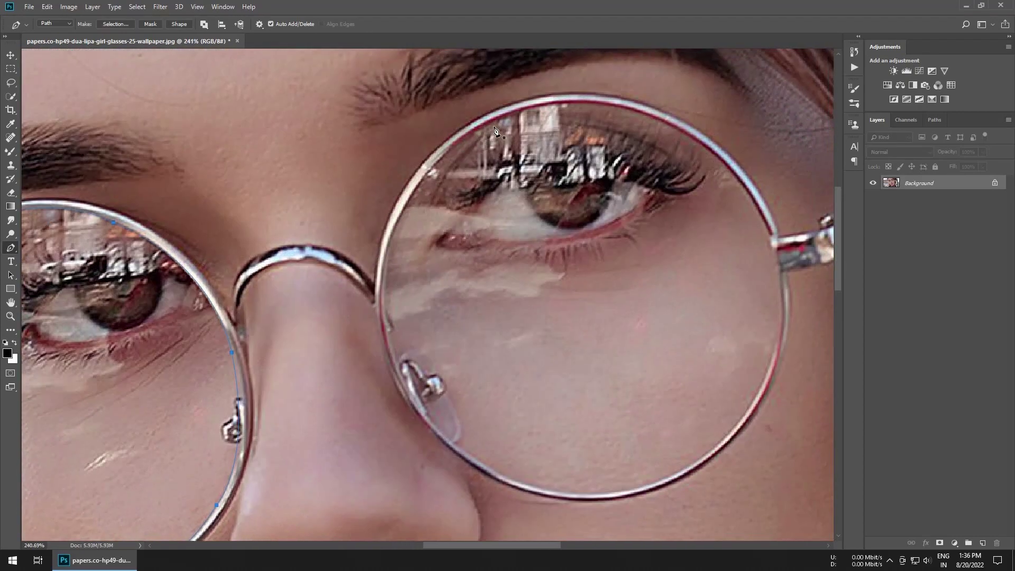
click(497, 113)
click(344, 271)
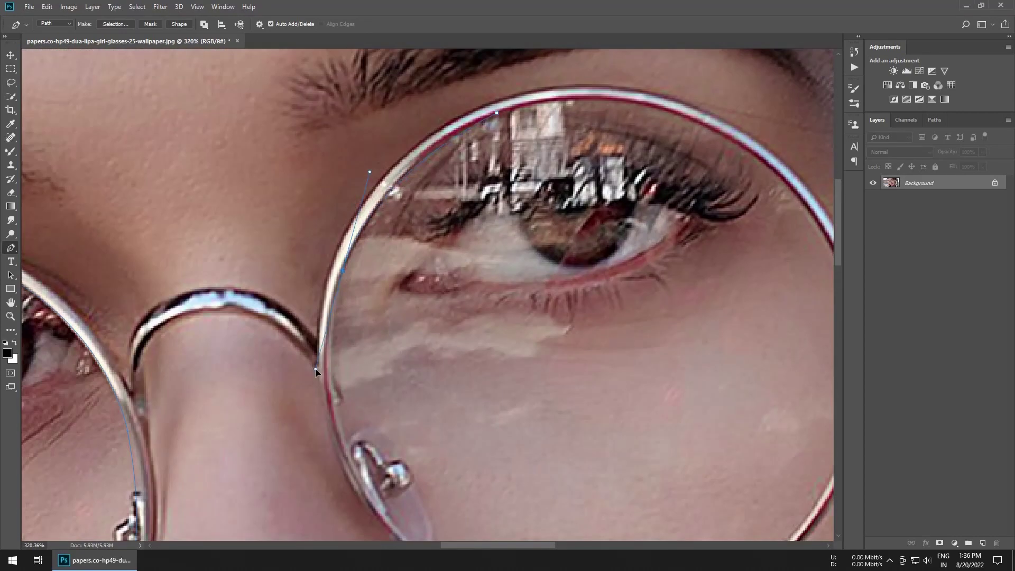
scroll(307, 378, down, 3)
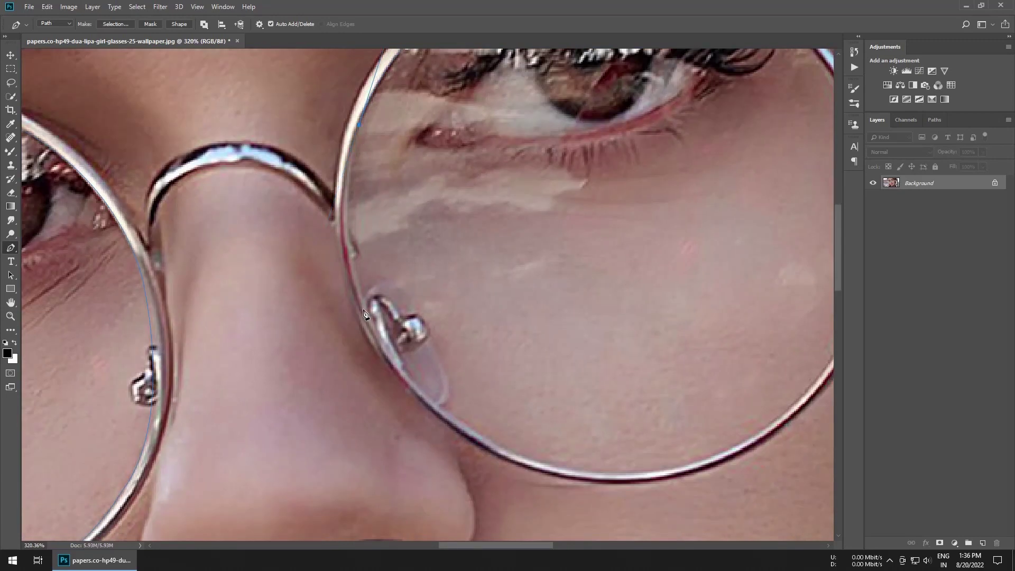
drag(358, 305, 403, 403)
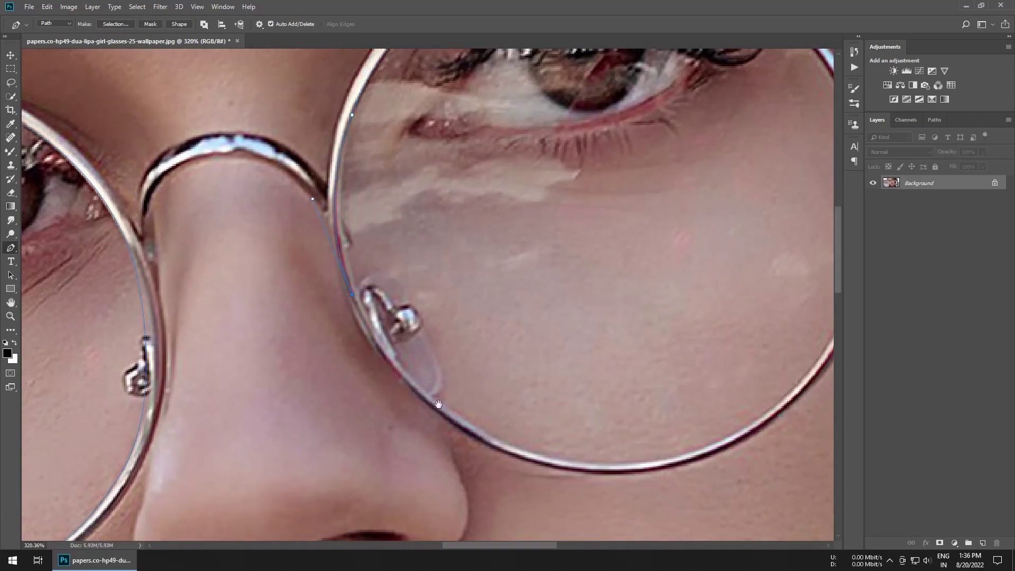
scroll(423, 412, down, 3)
mouse_move(540, 403)
mouse_down()
mouse_move(706, 395)
mouse_move(716, 411)
mouse_up()
drag(589, 408, 486, 405)
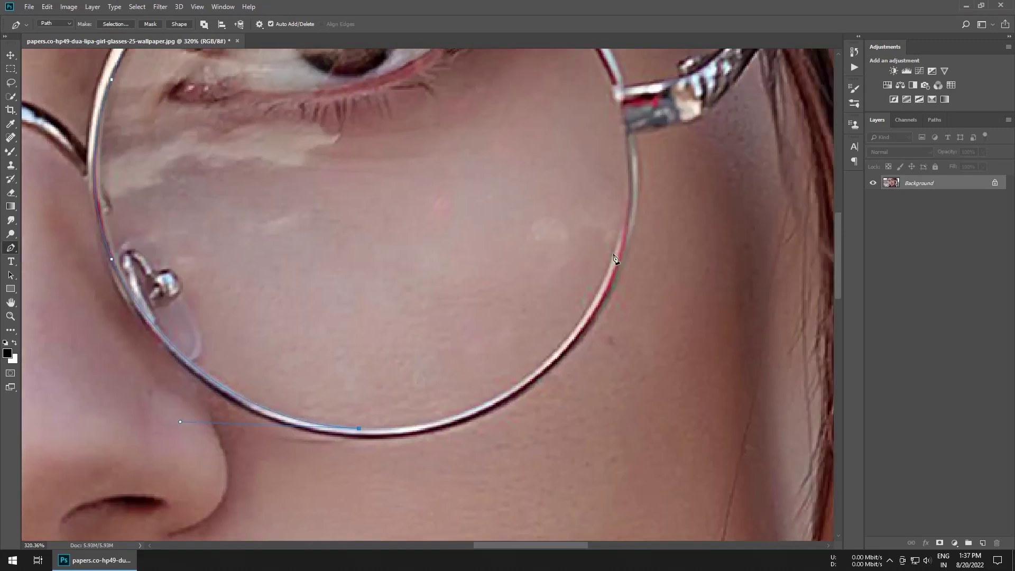
Curve the right lens path up the outer side and across the top rim to close it
mouse_move(612, 262)
mouse_down()
mouse_move(739, 151)
mouse_move(701, 186)
mouse_up()
scroll(730, 89, up, 5)
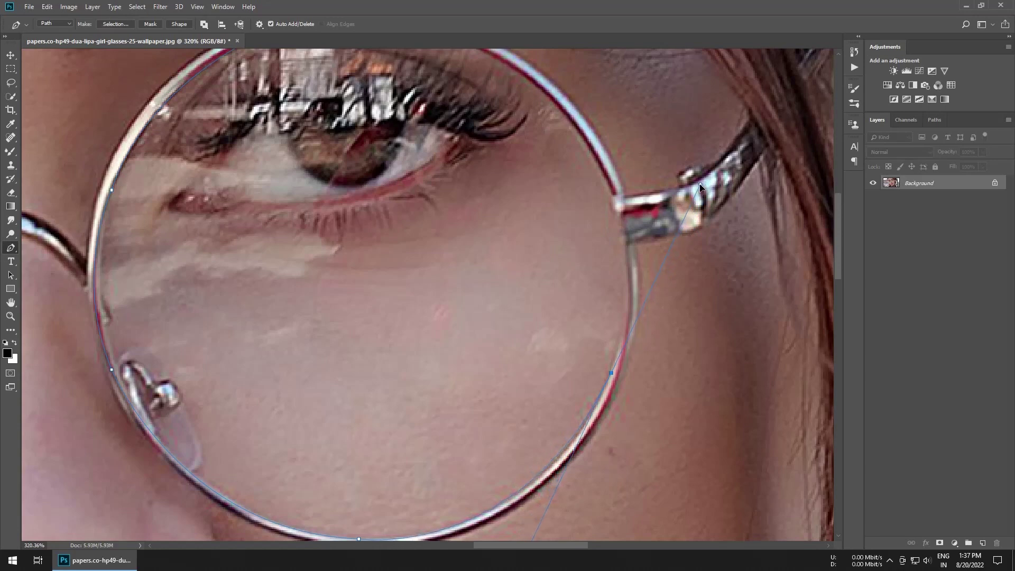
scroll(612, 193, down, 2)
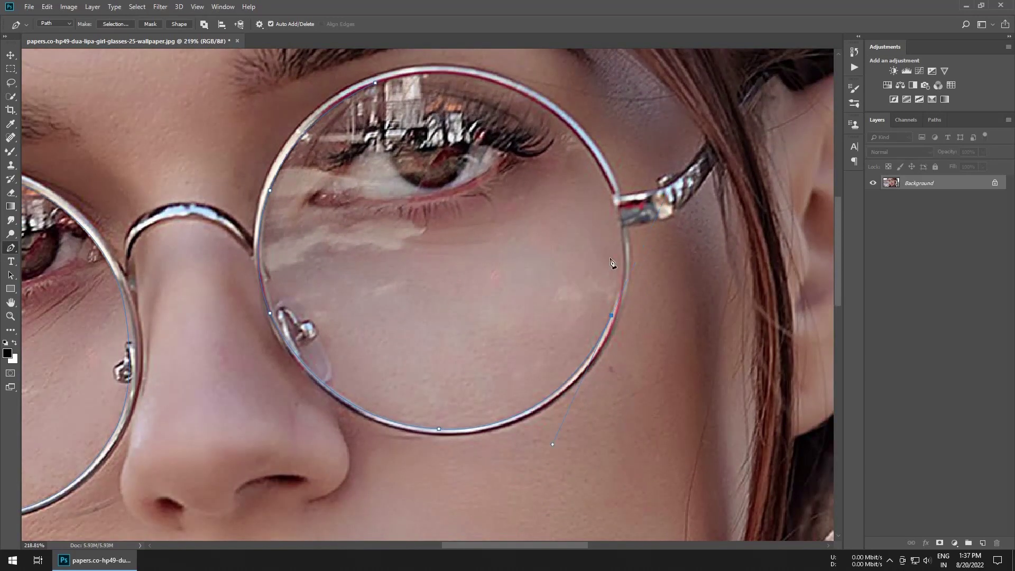
drag(602, 172, 563, 116)
scroll(601, 176, up, 3)
scroll(524, 262, up, 2)
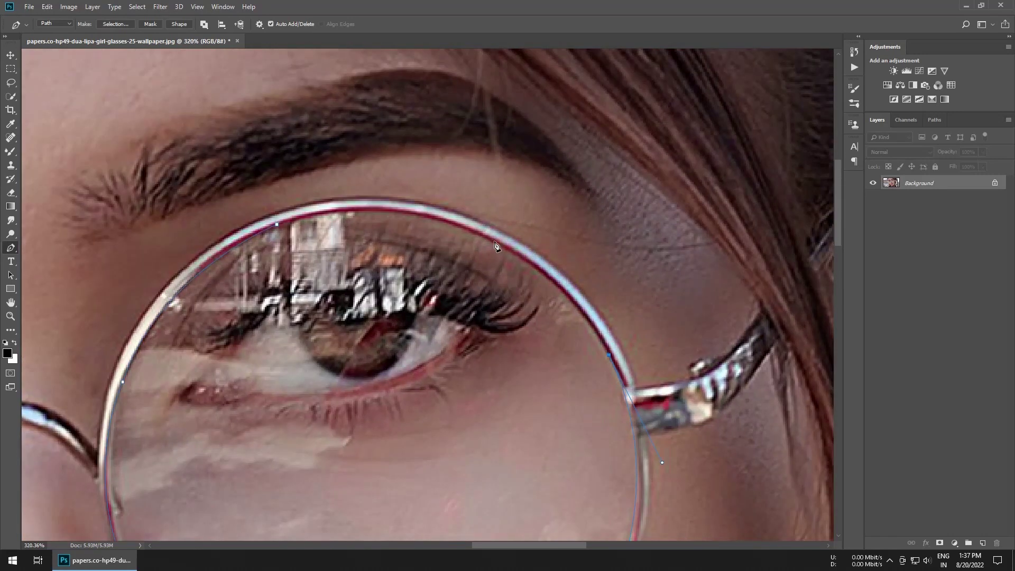
mouse_move(492, 242)
mouse_down()
mouse_move(416, 209)
mouse_move(331, 212)
mouse_up()
scroll(384, 216, down, 3)
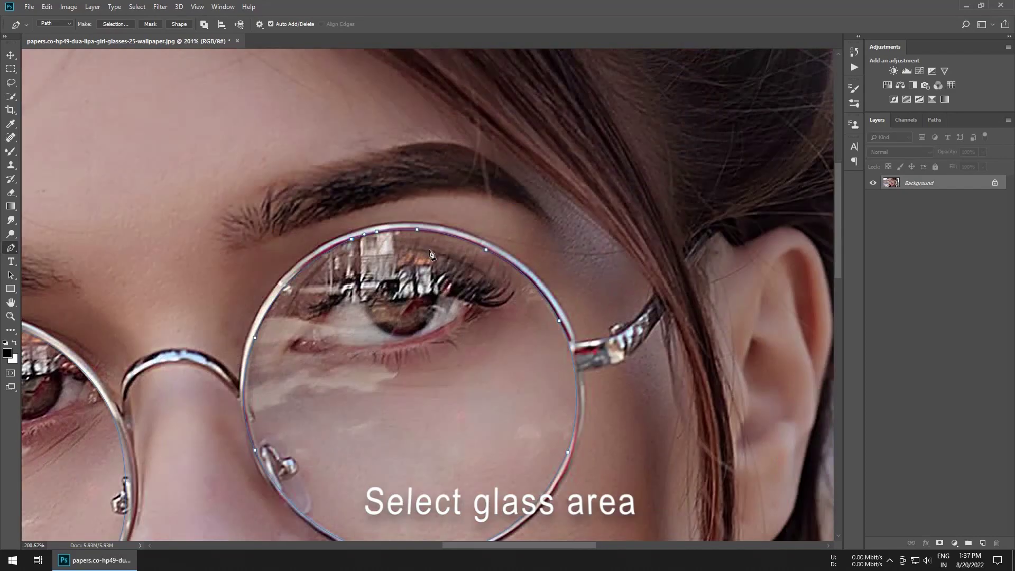
scroll(430, 254, down, 5)
Turn both lens paths into a selection and copy the lens areas onto a new Layer 1
key(ctrl+Return)
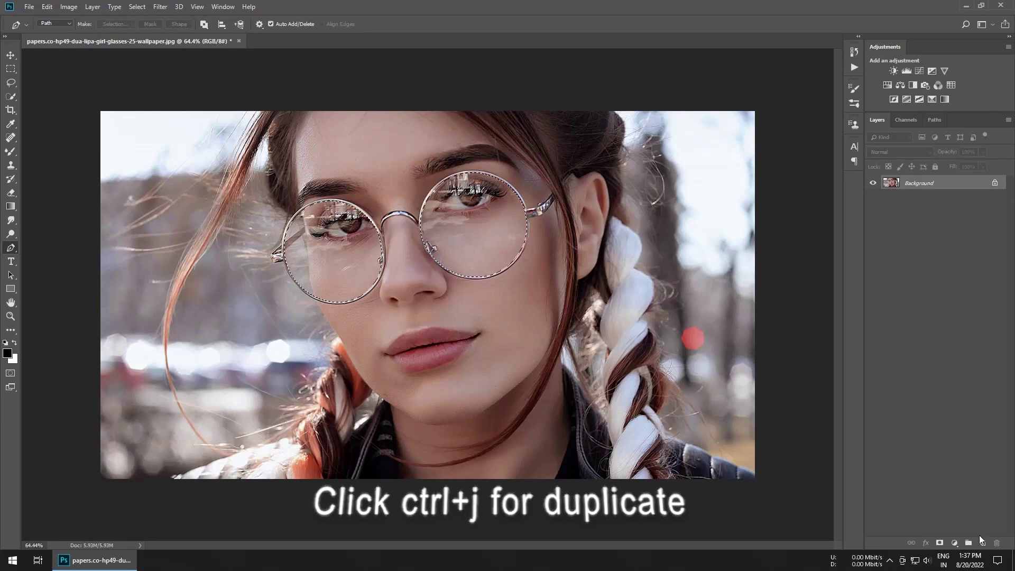
key(ctrl+j)
scroll(390, 272, up, 2)
scroll(390, 271, up, 1)
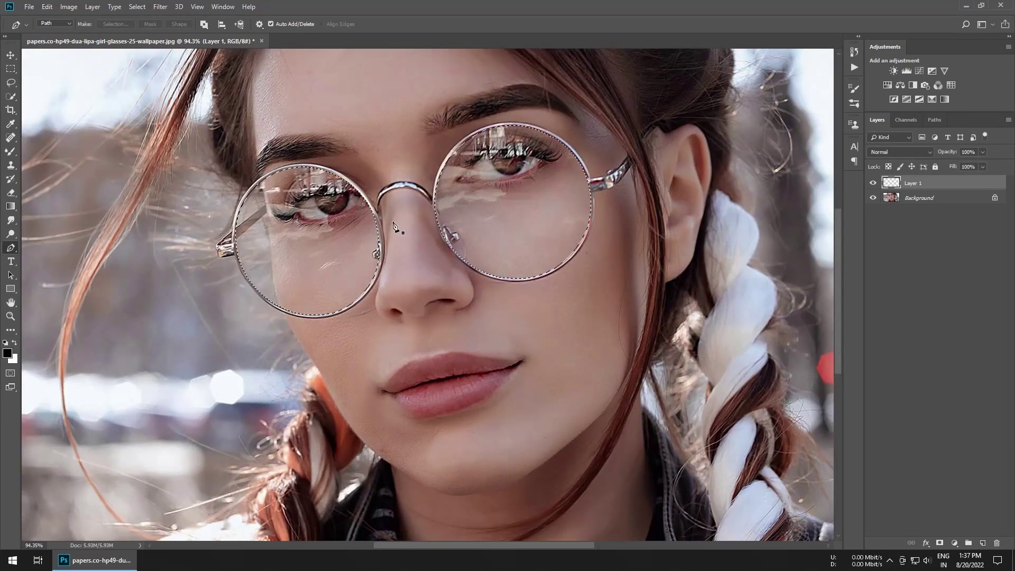
With the Gradient tool, set the foreground to red ff0000 and swap foreground and background colours
click(10, 206)
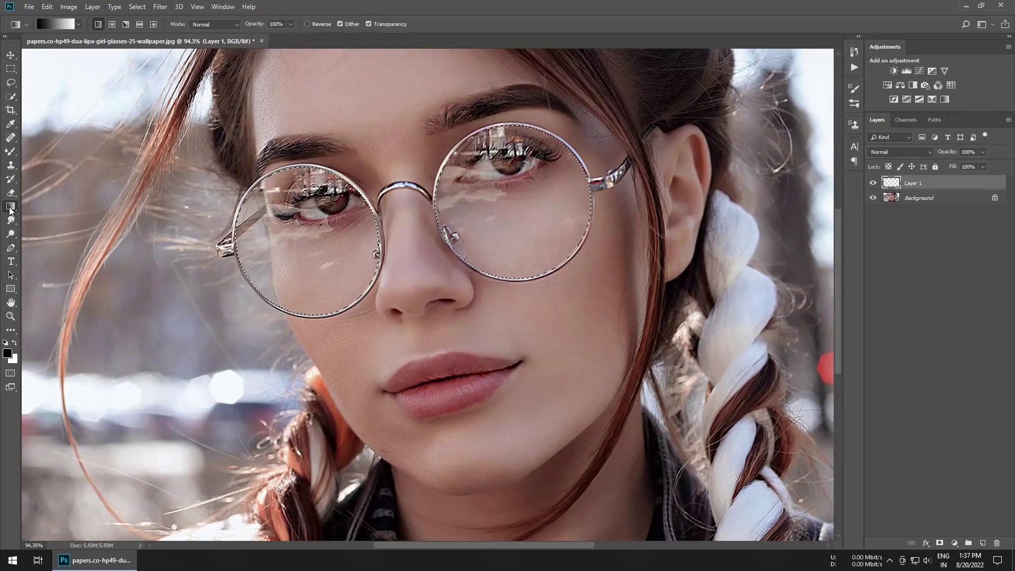
click(8, 353)
text(ff0000)
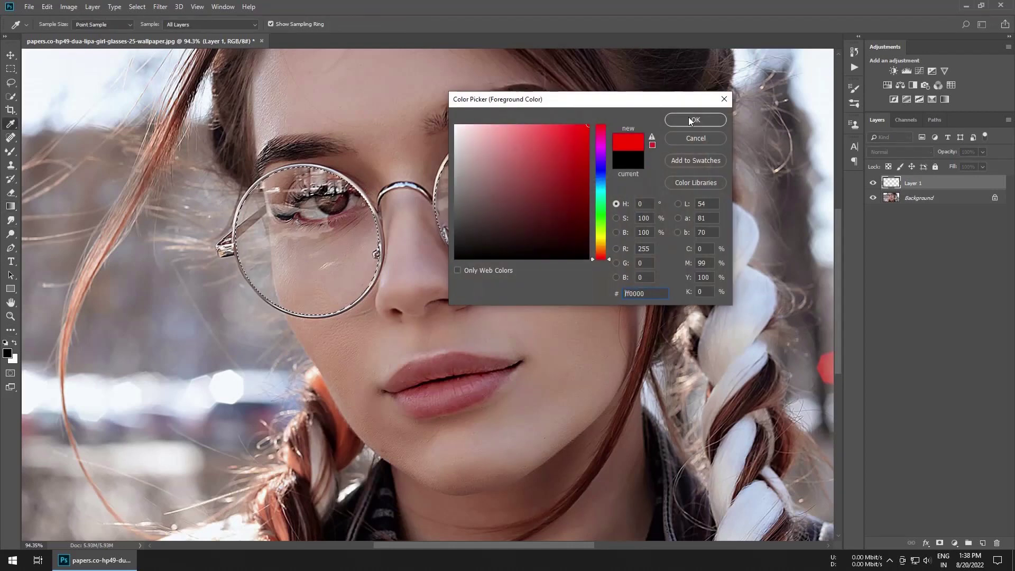
click(691, 122)
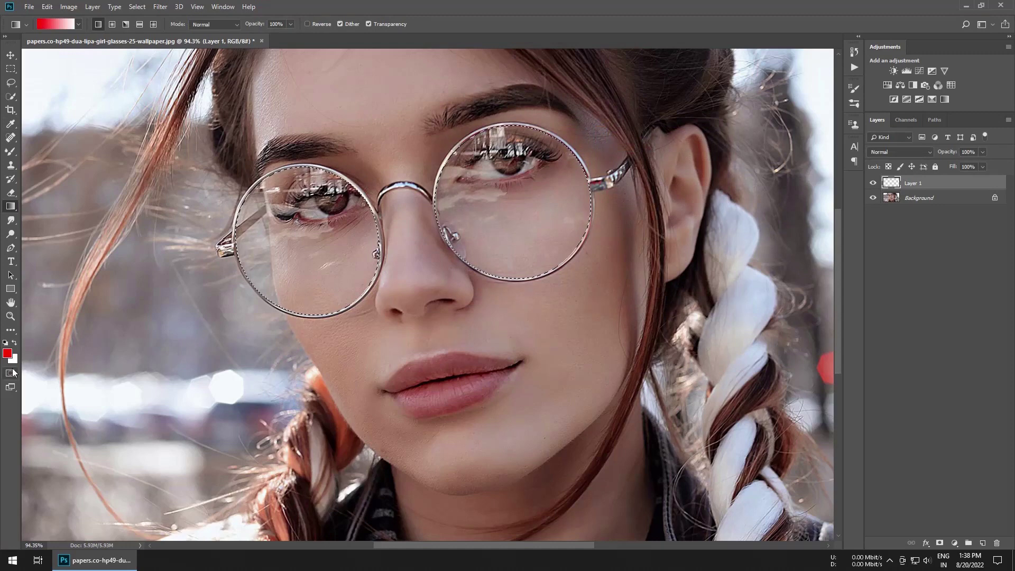
click(13, 362)
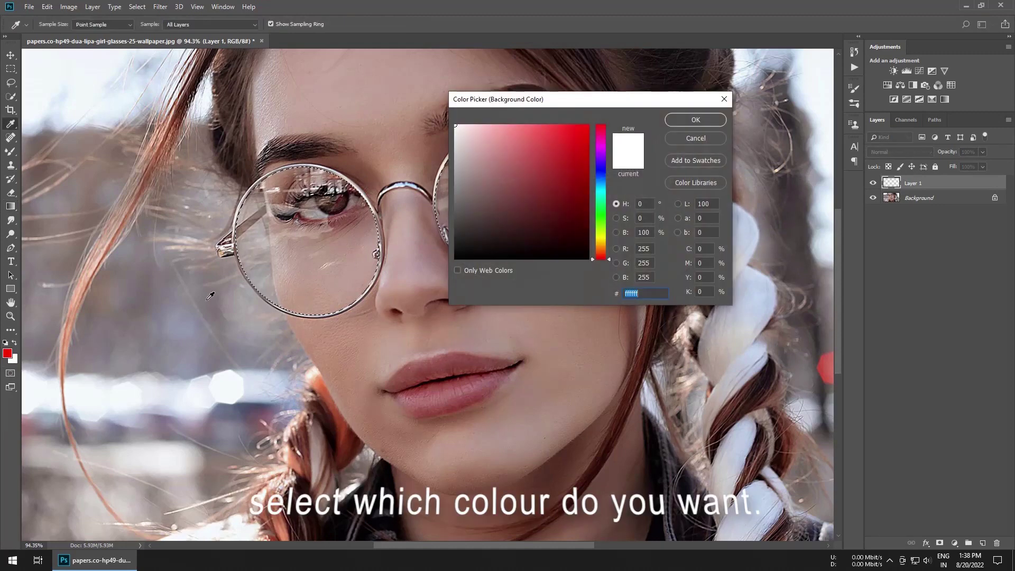
click(698, 121)
click(15, 343)
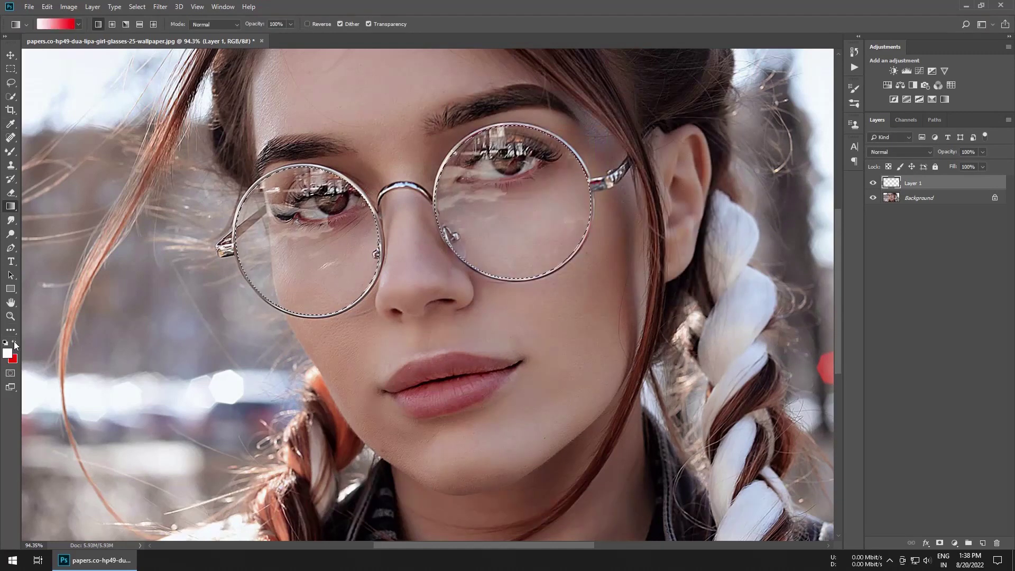
Set the foreground colour to a light pink (about fda4a4) and return to the Gradient tool
click(6, 353)
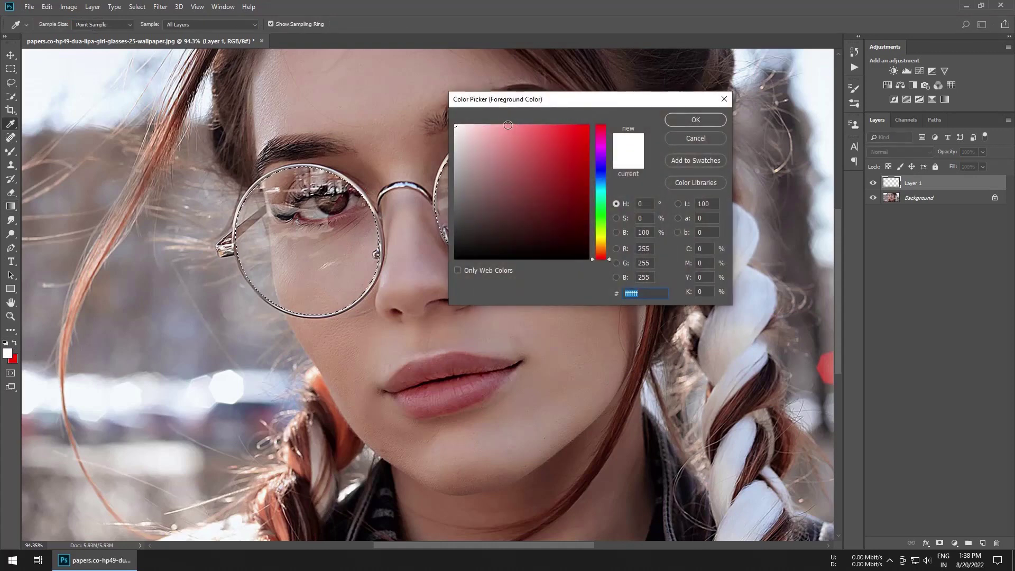
click(502, 126)
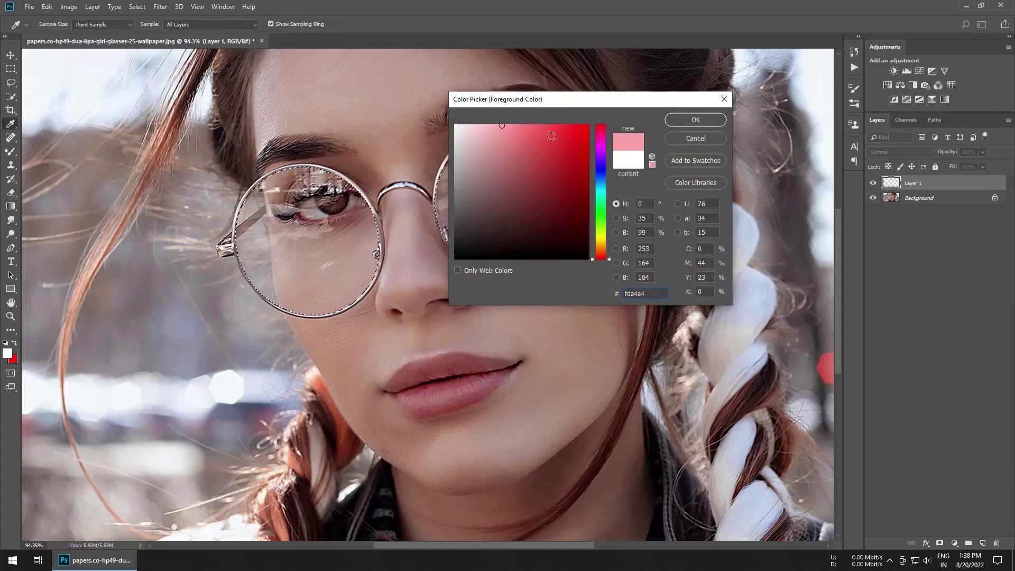
click(510, 125)
click(691, 124)
key(g)
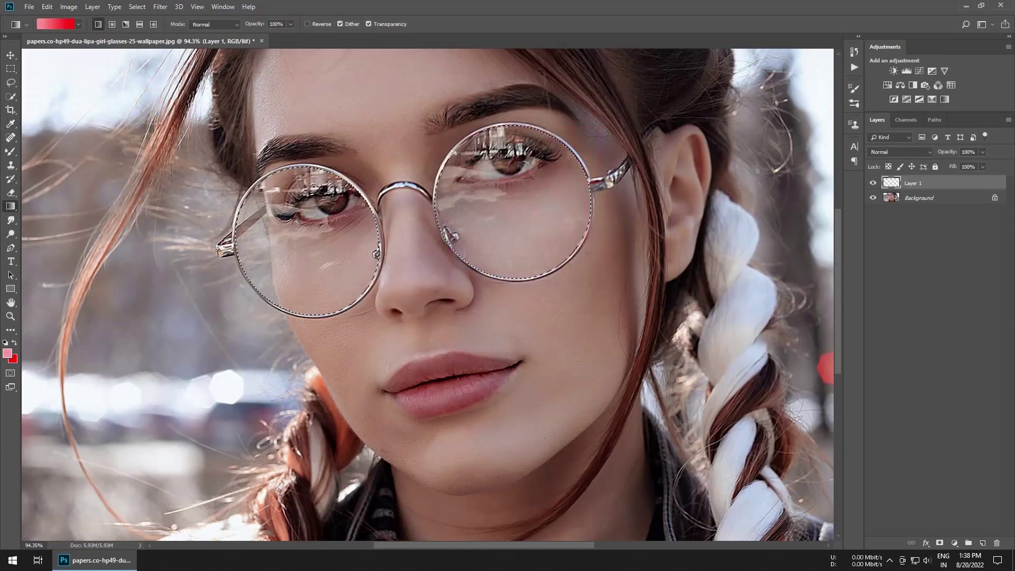
Drag vertical gradients across the lenses, redrawing until red covers the top and pink the bottom
drag(299, 196, 312, 304)
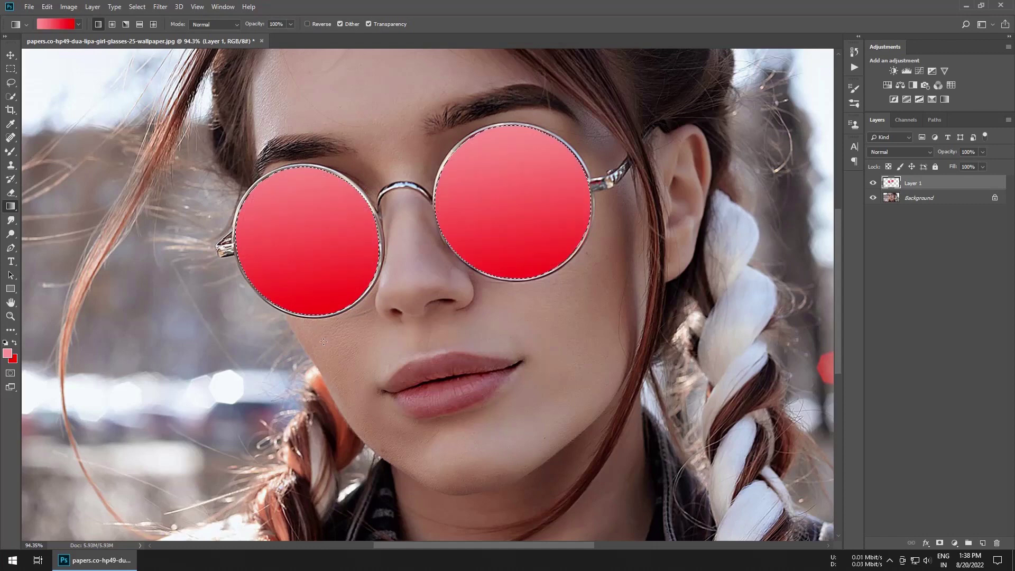
key(ctrl+z)
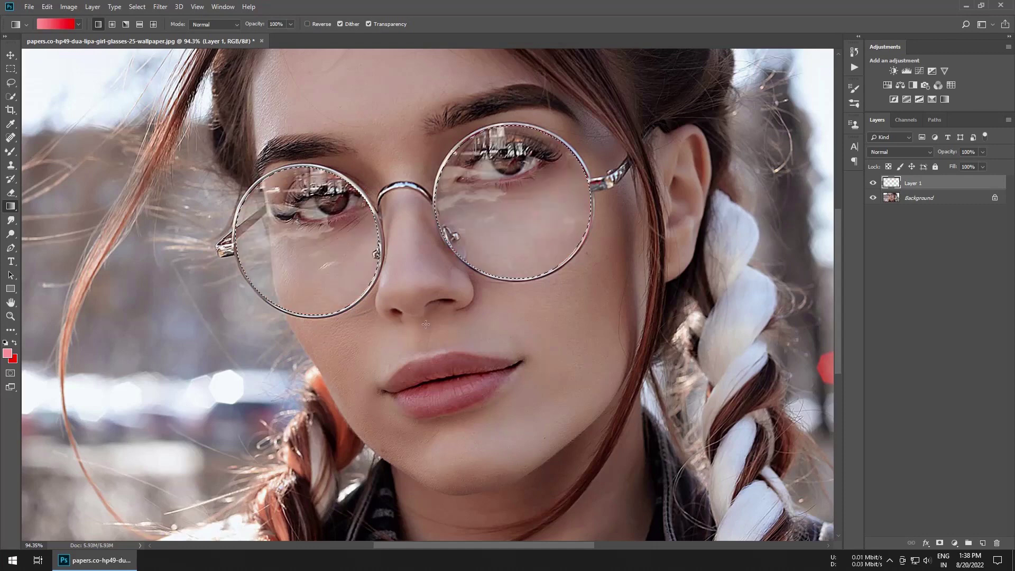
drag(426, 324, 392, 125)
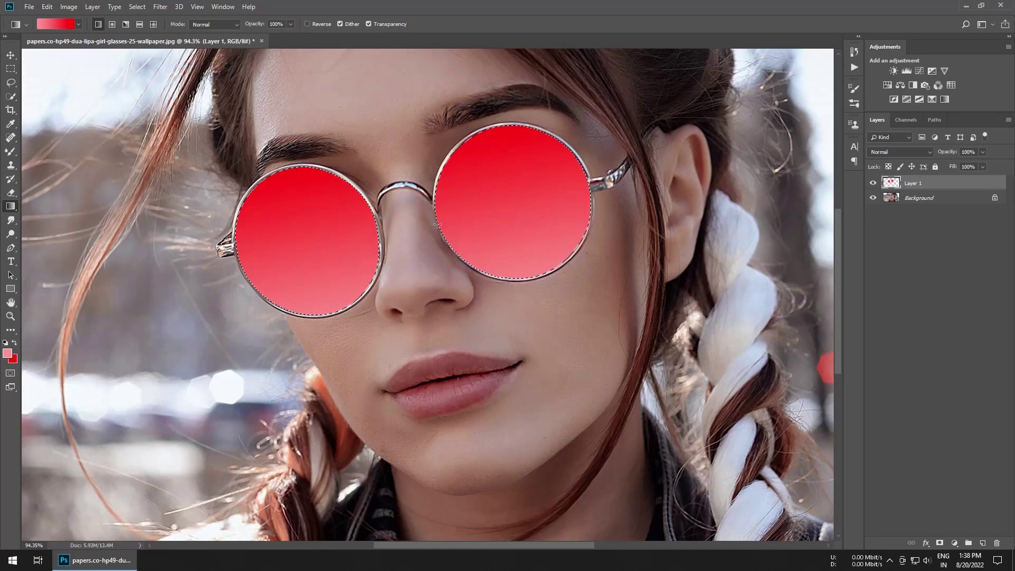
drag(436, 305, 404, 195)
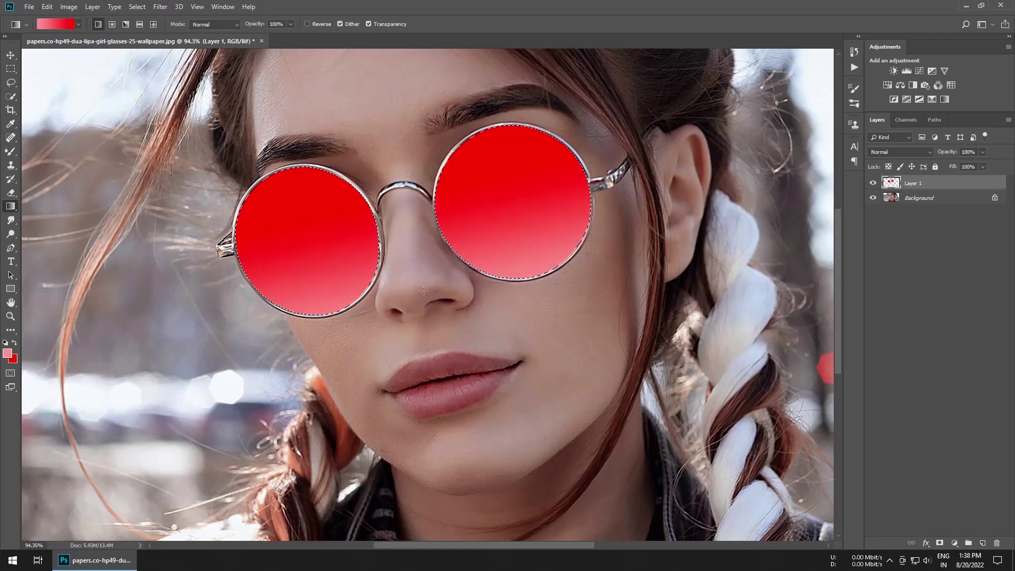
mouse_move(432, 312)
mouse_down()
mouse_move(414, 207)
mouse_move(400, 184)
mouse_up()
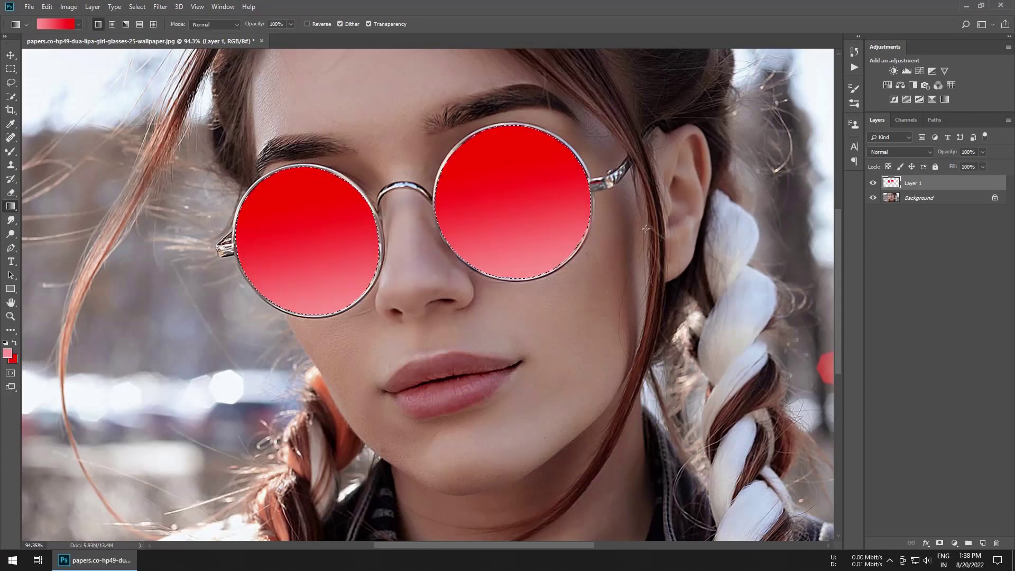
Set Layer 1 to Color Burn, split the Underlying Layer slider, and lower Fill Opacity to 72%
click(893, 150)
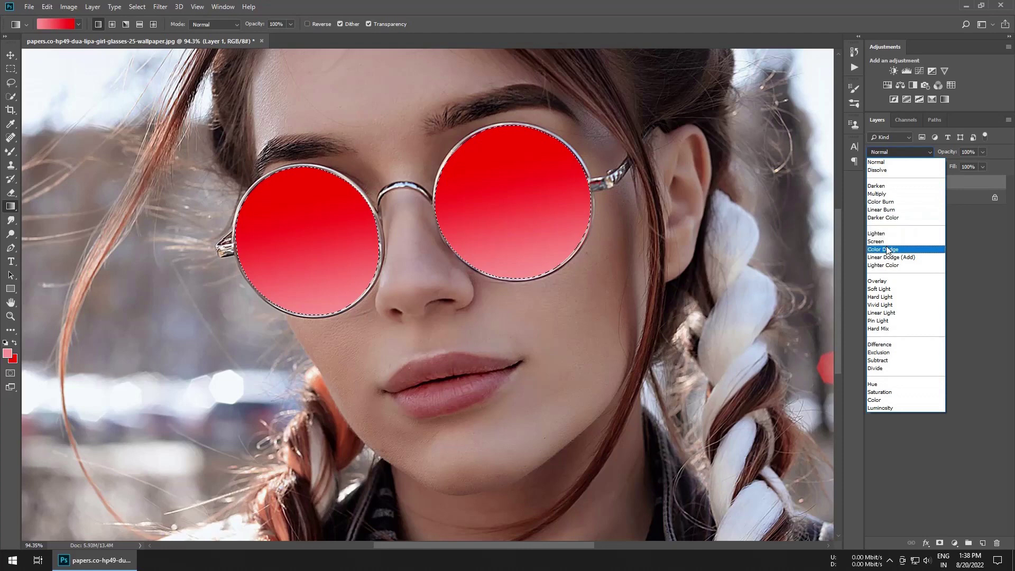
click(881, 202)
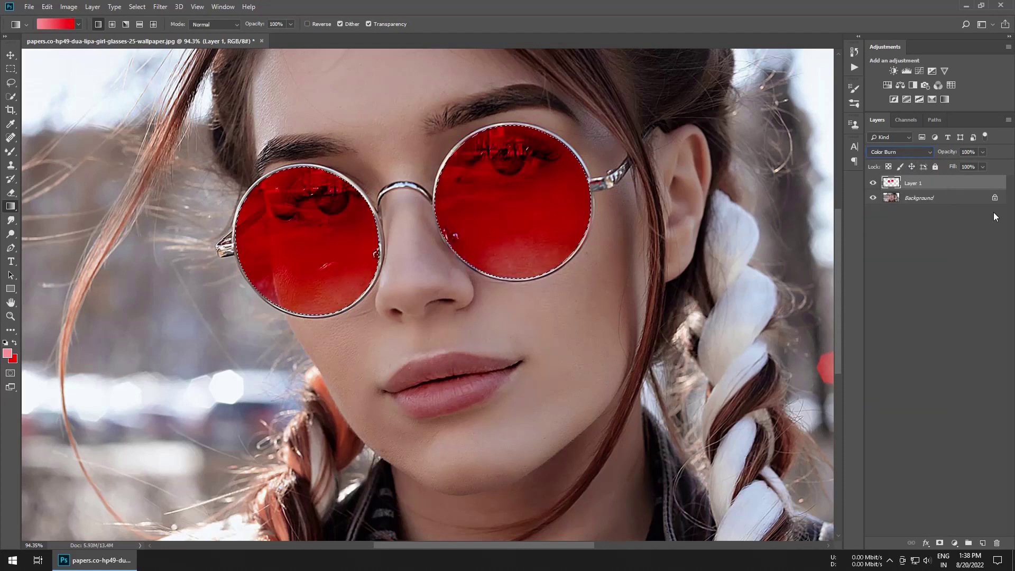
double_click(967, 183)
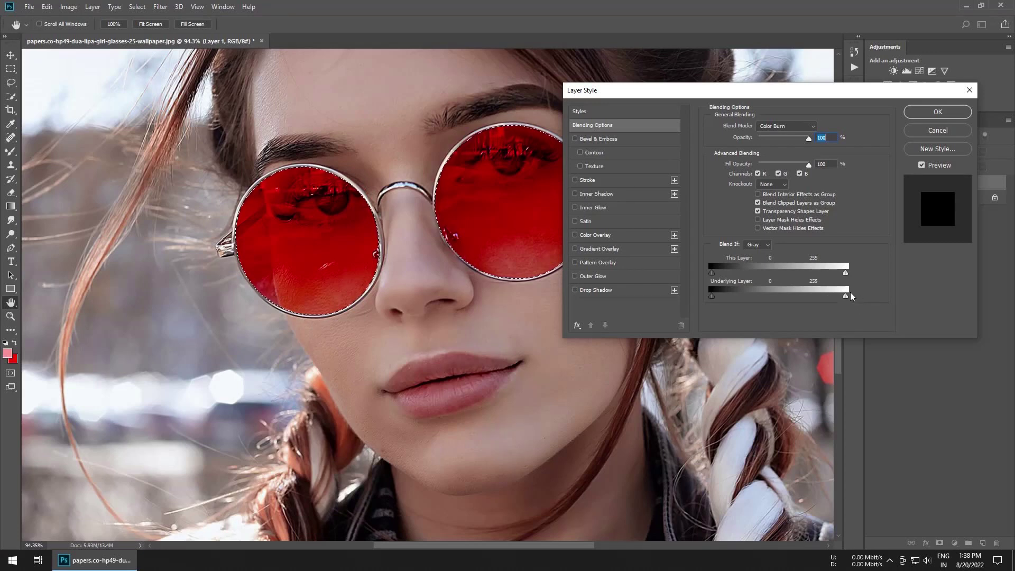
drag(838, 298, 753, 310)
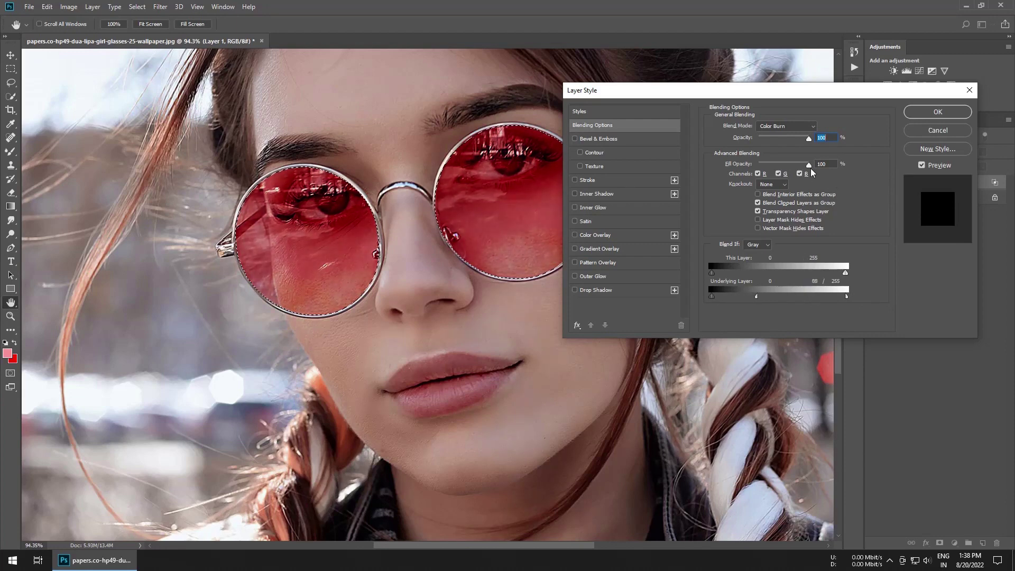
drag(808, 163, 795, 168)
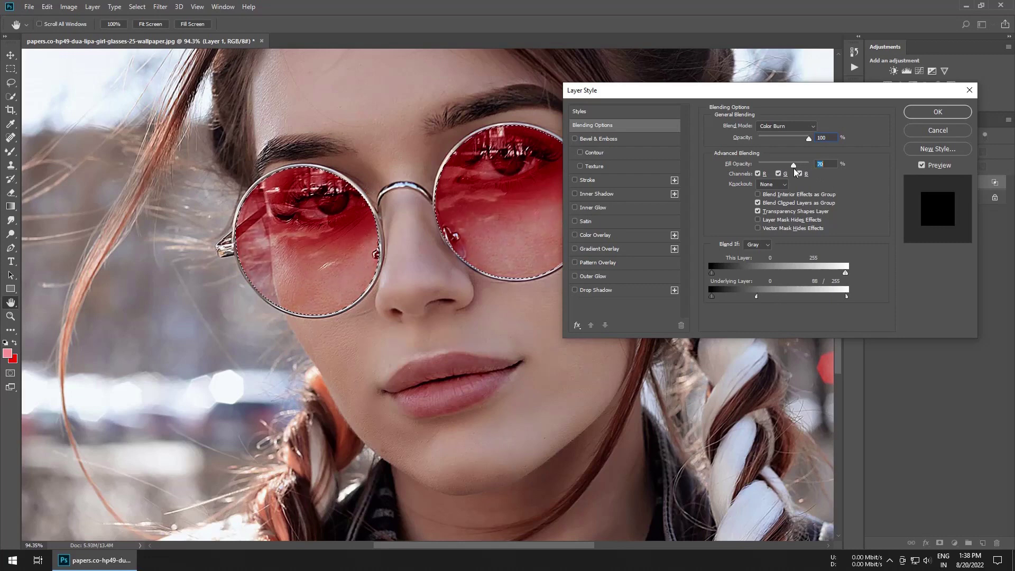
click(934, 112)
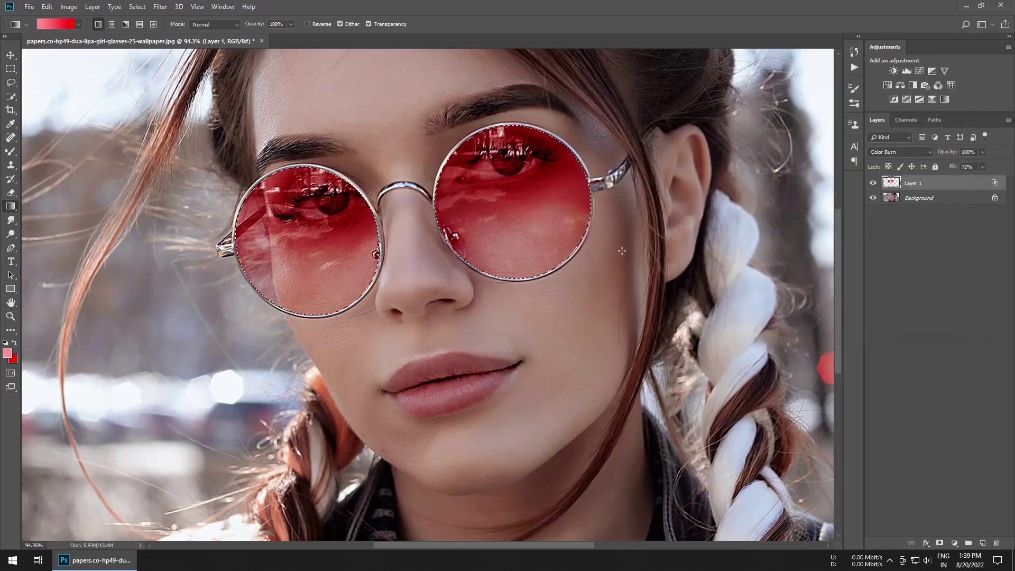
scroll(622, 250, down, 3)
scroll(622, 250, down, 2)
Set Layer 1 opacity to 75%, deselect the lenses, and toggle the tint to compare
drag(952, 153, 938, 153)
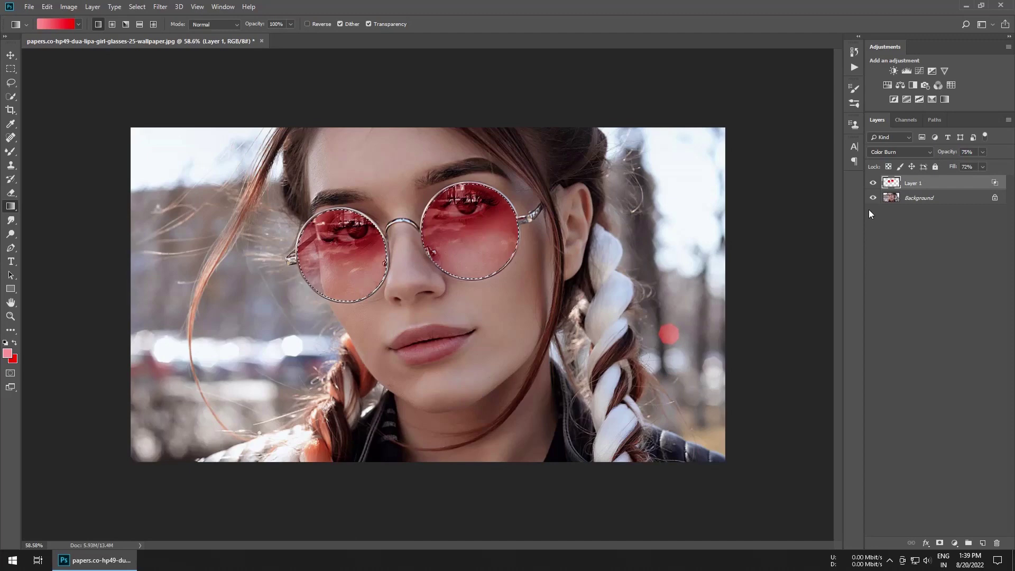
key(ctrl+d)
click(873, 183)
scroll(587, 218, down, 2)
scroll(398, 254, up, 3)
scroll(384, 218, up, 2)
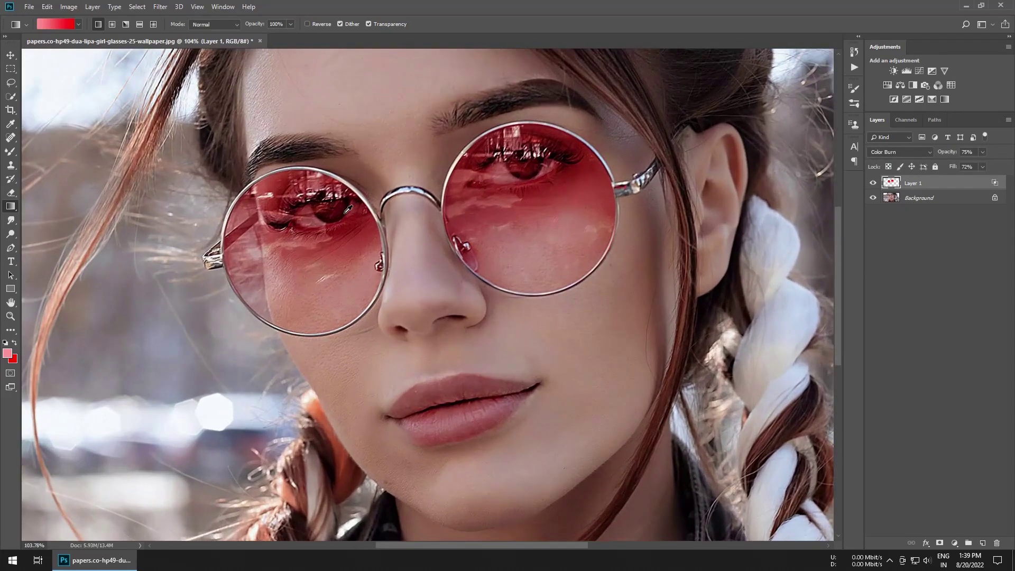
scroll(382, 216, down, 1)
scroll(378, 213, down, 1)
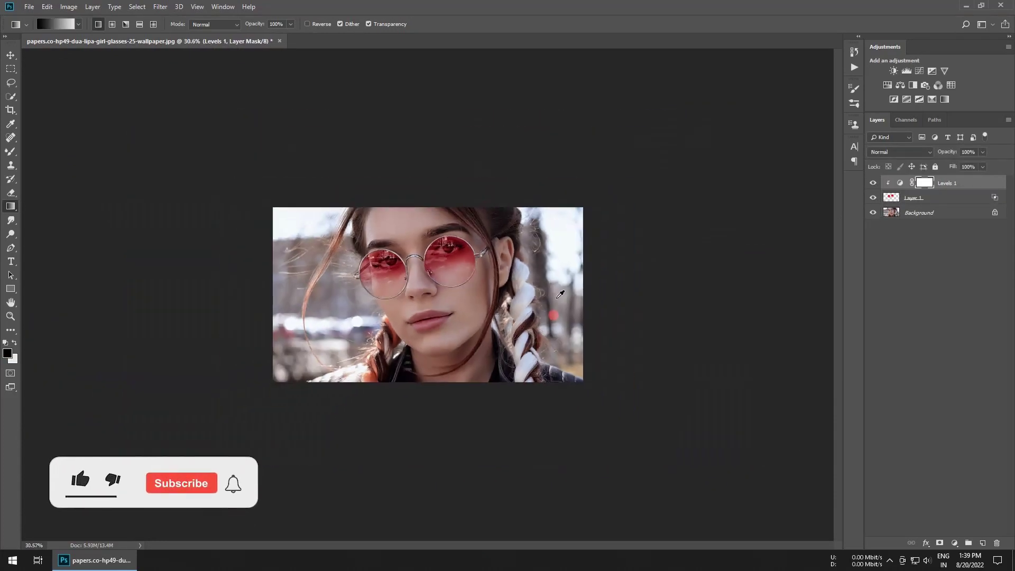
Hide the Levels 1 layer, then toggle Layer 1 off and on to compare the lens tint
scroll(561, 294, down, 1)
click(874, 183)
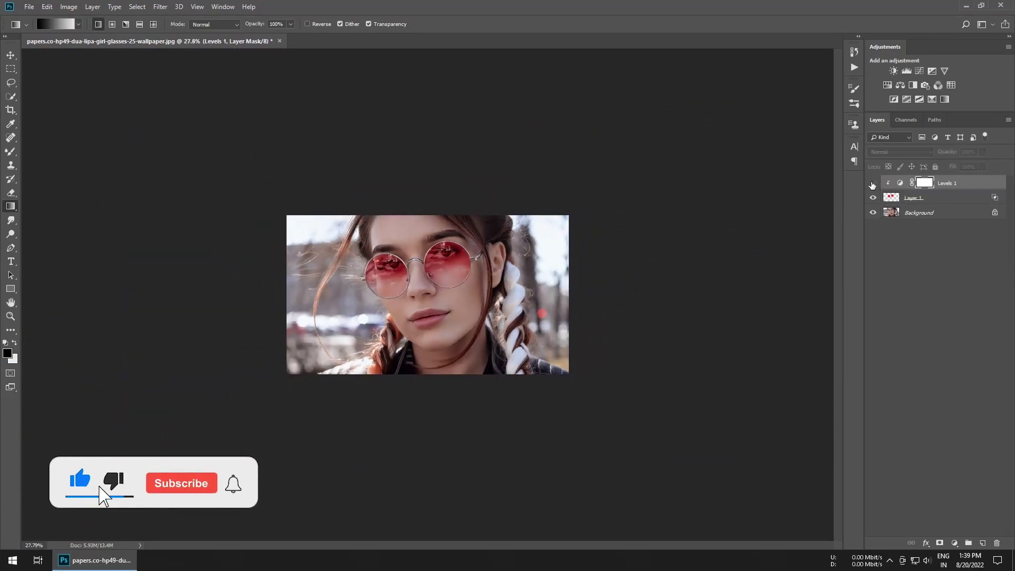
alt+click(871, 213)
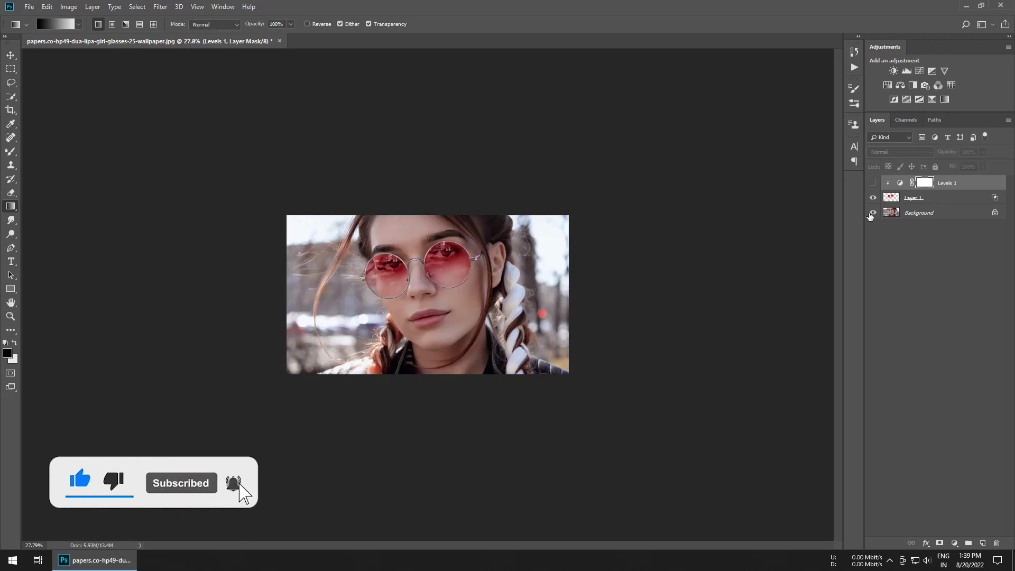
alt+click(871, 213)
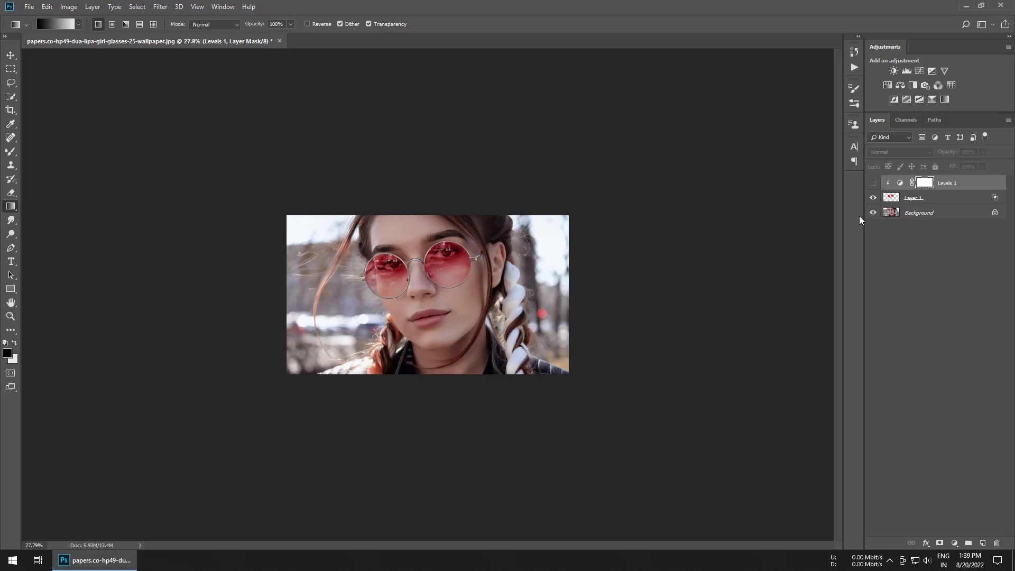
scroll(522, 247, up, 2)
scroll(522, 247, up, 3)
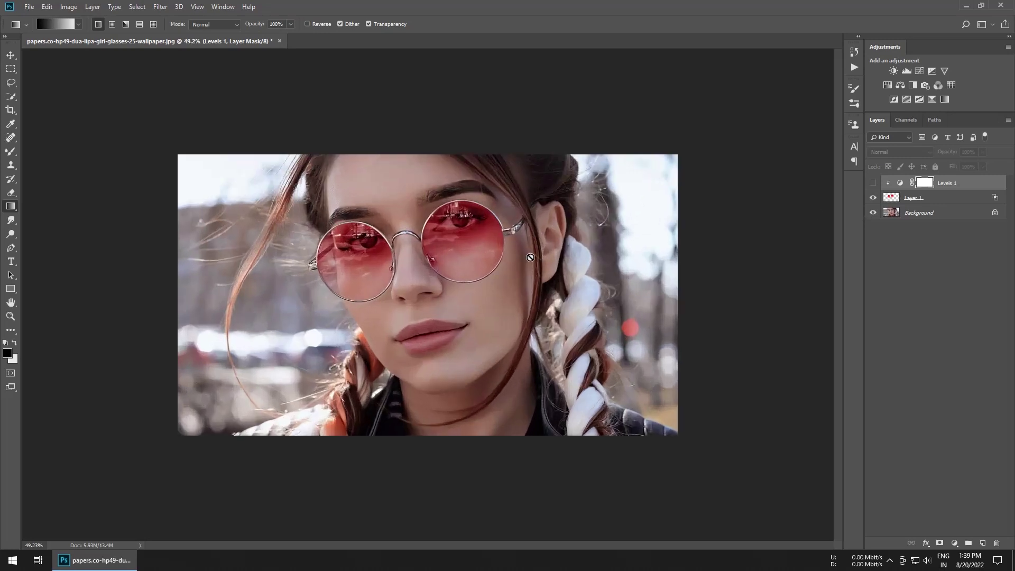